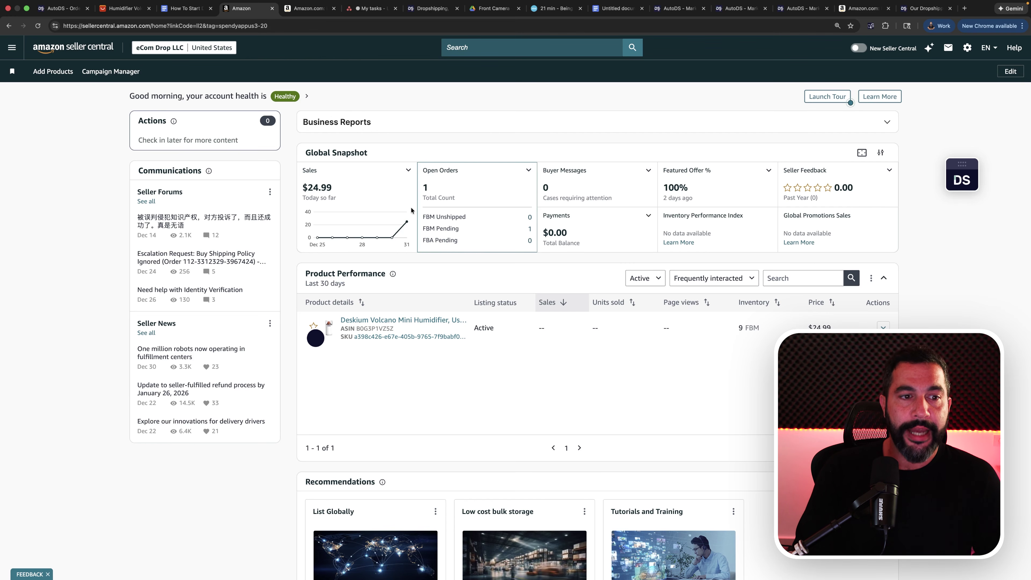
- Switch from the Seller Central dashboard to the Google Docs guide's Shipping Settings section
{"action": "key", "text": "ctrl+shift+Tab"}
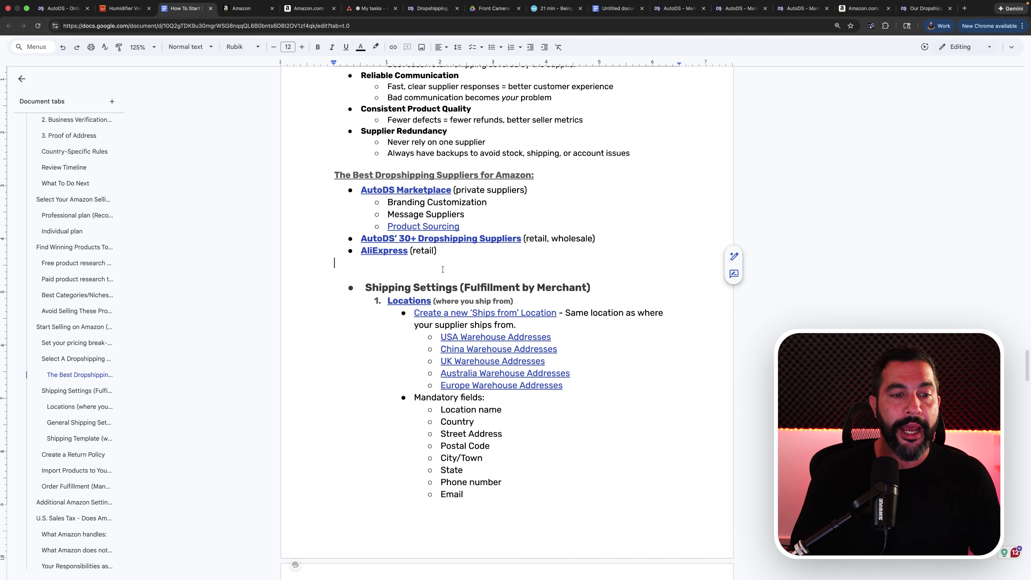
{"action": "scroll", "coordinate": [443, 269], "scroll_direction": "down", "scroll_amount": 4}
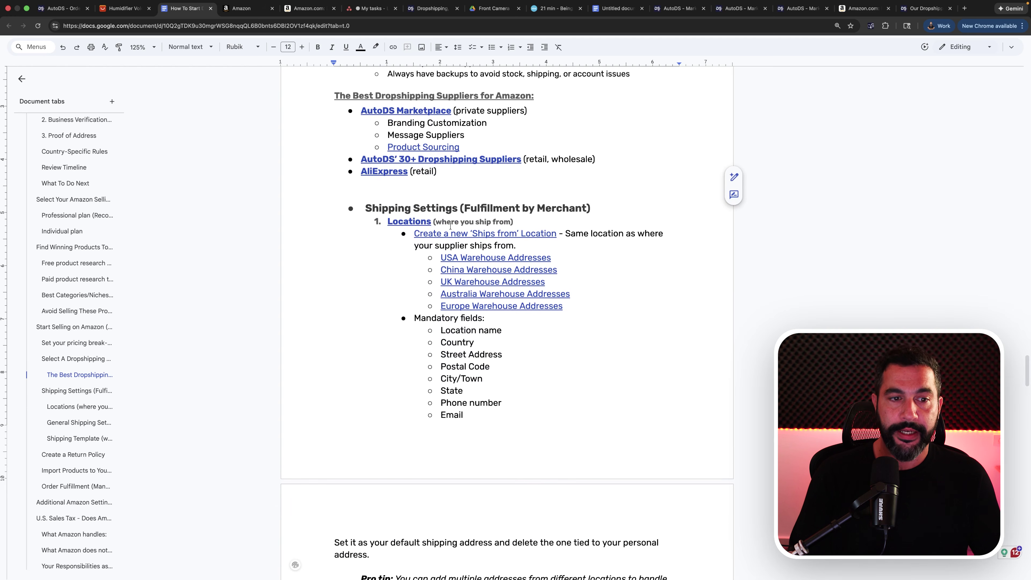
{"action": "left_click", "coordinate": [469, 223]}
{"action": "left_click_drag", "start_coordinate": [516, 222], "coordinate": [404, 222]}
{"action": "left_click", "coordinate": [477, 223]}
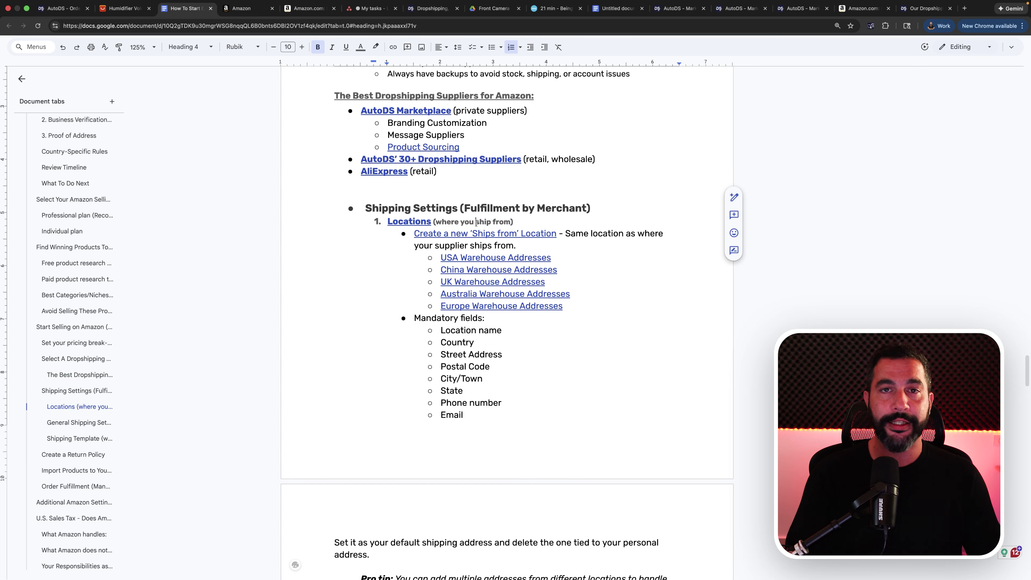
{"action": "scroll", "coordinate": [476, 223], "scroll_direction": "up", "scroll_amount": 5}
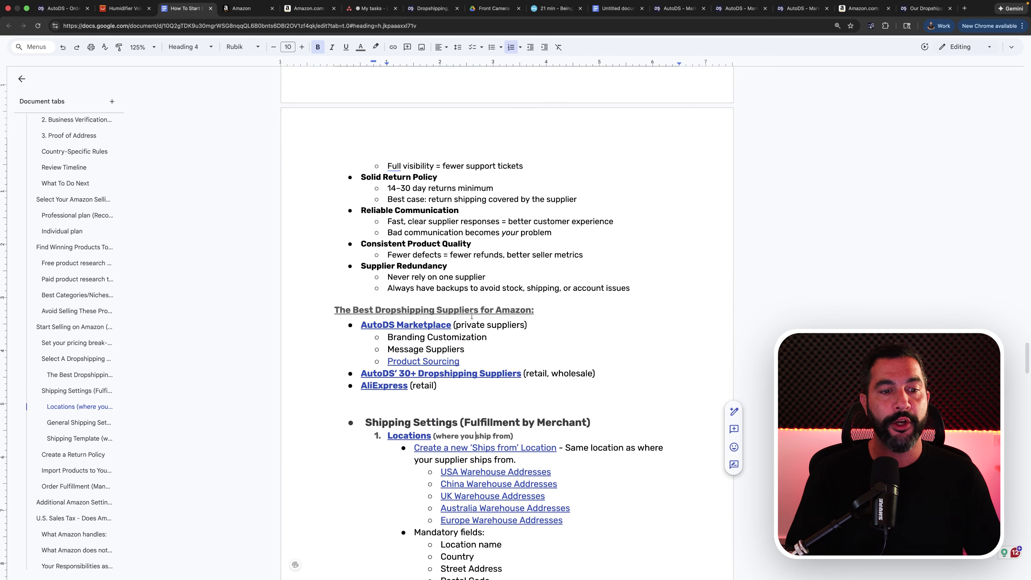
{"action": "left_click_drag", "start_coordinate": [437, 400], "coordinate": [336, 324]}
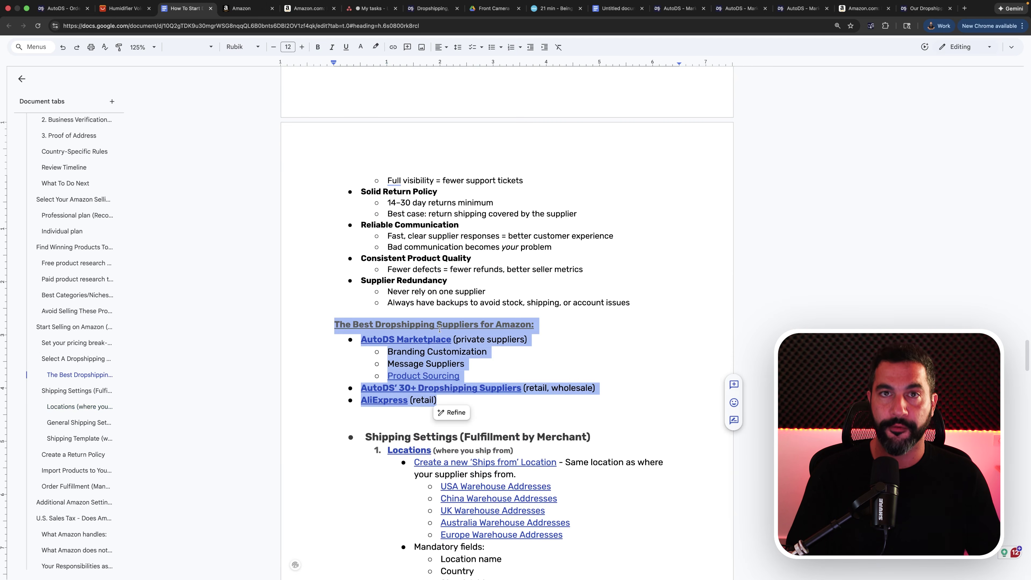
{"action": "scroll", "coordinate": [440, 329], "scroll_direction": "down", "scroll_amount": 4}
{"action": "scroll", "coordinate": [440, 329], "scroll_direction": "down", "scroll_amount": 2}
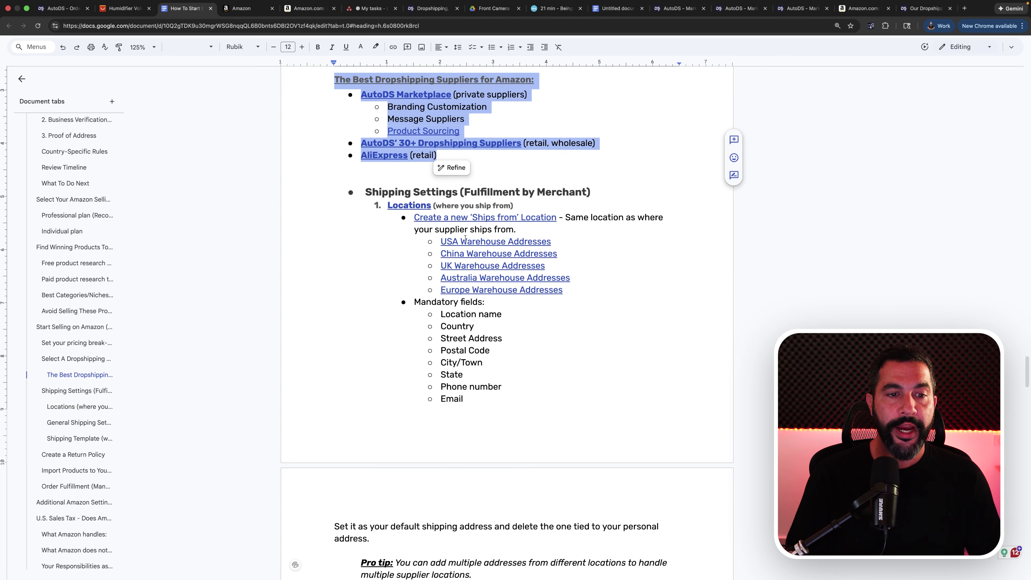
{"action": "left_click", "coordinate": [479, 204]}
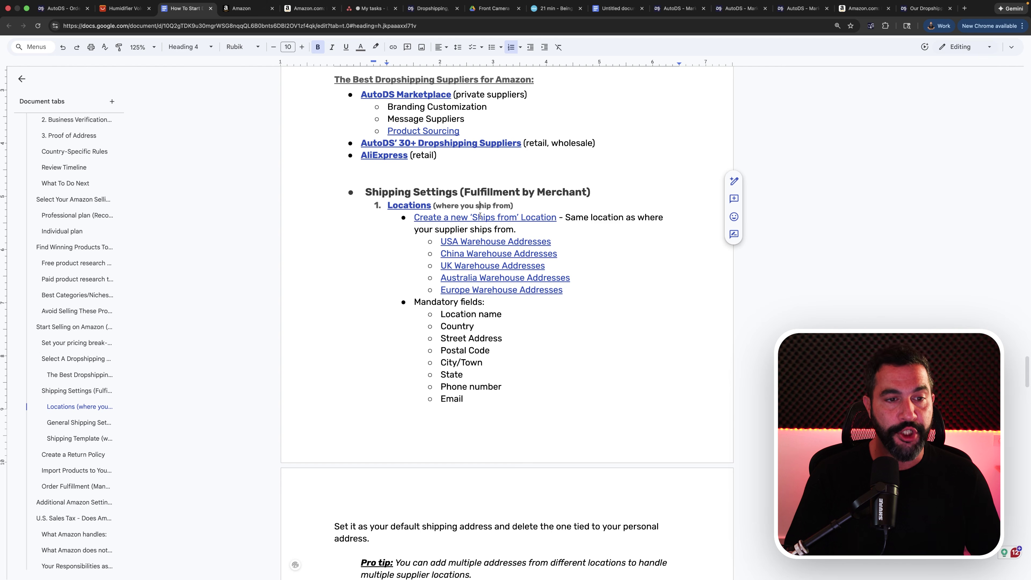
{"action": "left_click_drag", "start_coordinate": [386, 205], "coordinate": [425, 227]}
{"action": "scroll", "coordinate": [560, 290], "scroll_direction": "down", "scroll_amount": 1}
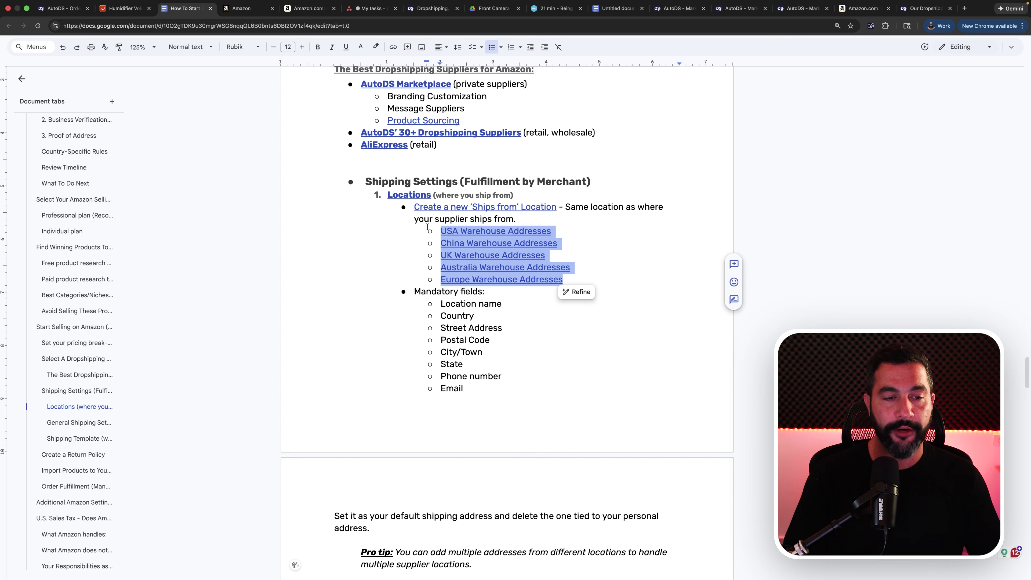
- Check where the guide's warehouse, Locations and 'Create a new Ships from Location' links point
{"action": "left_click", "coordinate": [574, 235]}
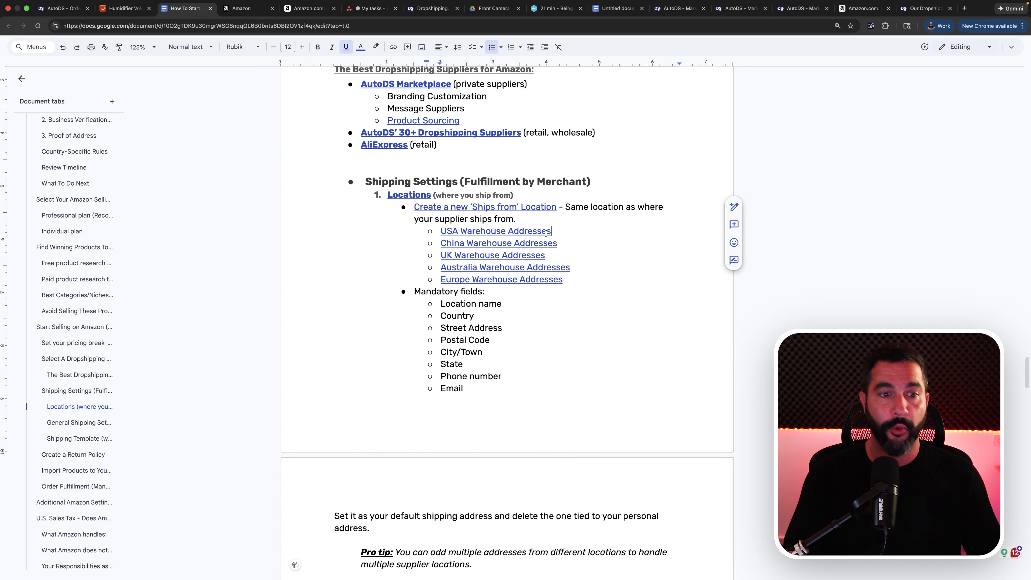
{"action": "left_click_drag", "start_coordinate": [562, 244], "coordinate": [420, 241]}
{"action": "left_click_drag", "start_coordinate": [561, 233], "coordinate": [437, 233]}
{"action": "double_click", "coordinate": [579, 235]}
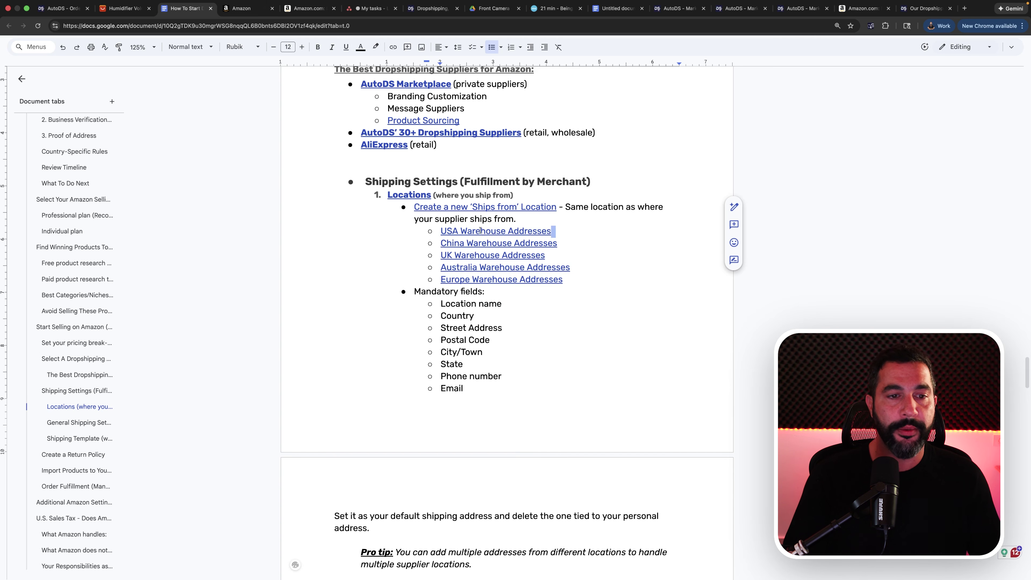
{"action": "left_click", "coordinate": [414, 195]}
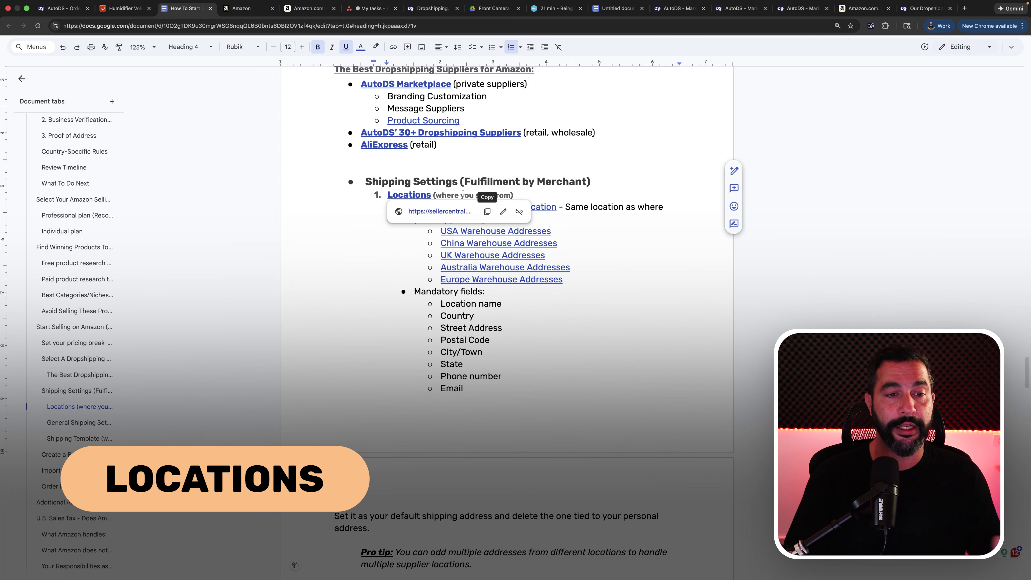
{"action": "left_click", "coordinate": [466, 195]}
{"action": "left_click", "coordinate": [466, 206]}
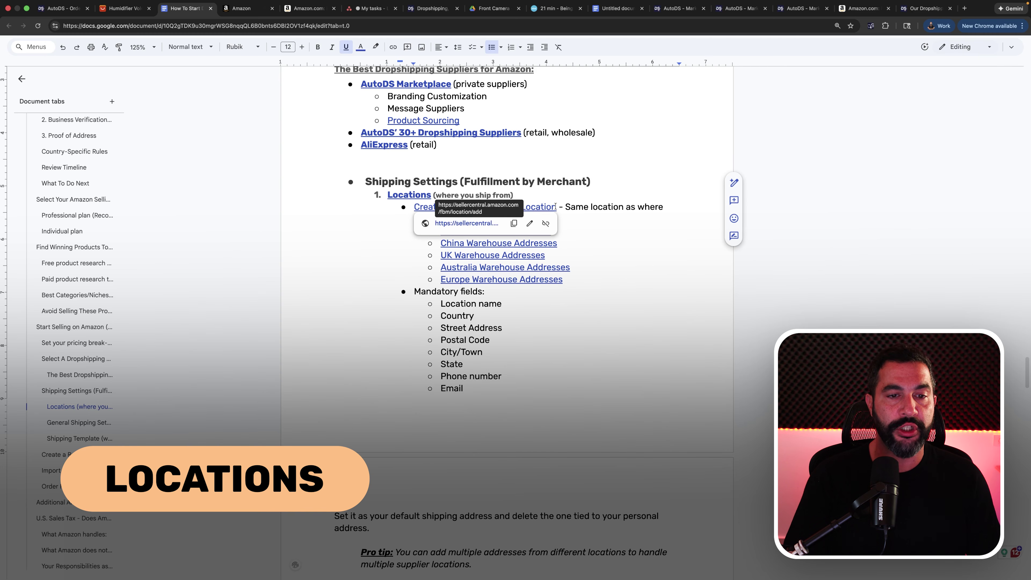
{"action": "left_click", "coordinate": [409, 195]}
- Open the Seller Central Locations page, which lists LA Warehouse and China Warehouse
{"action": "left_click", "coordinate": [431, 209]}
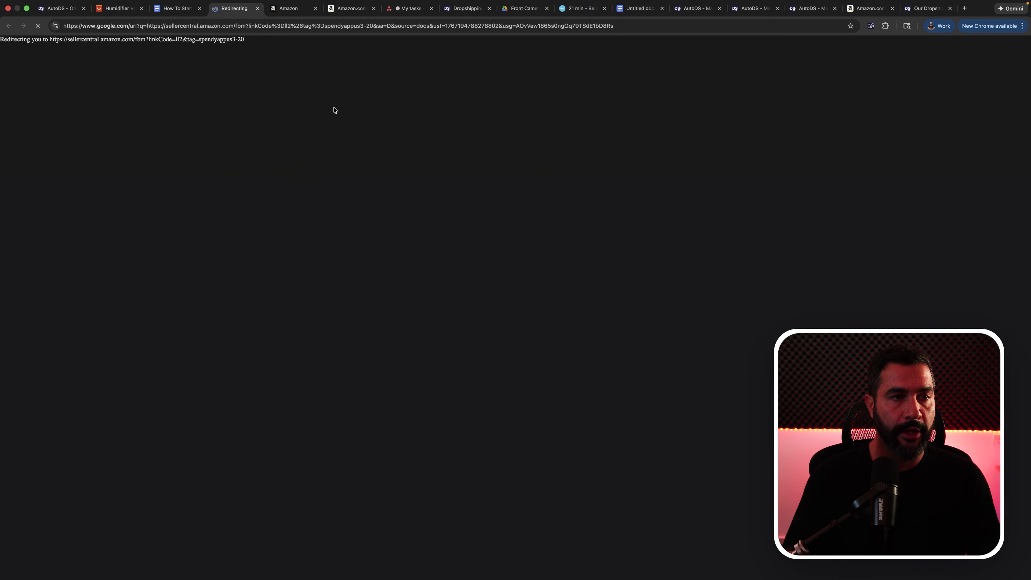
{"action": "left_click", "coordinate": [177, 8]}
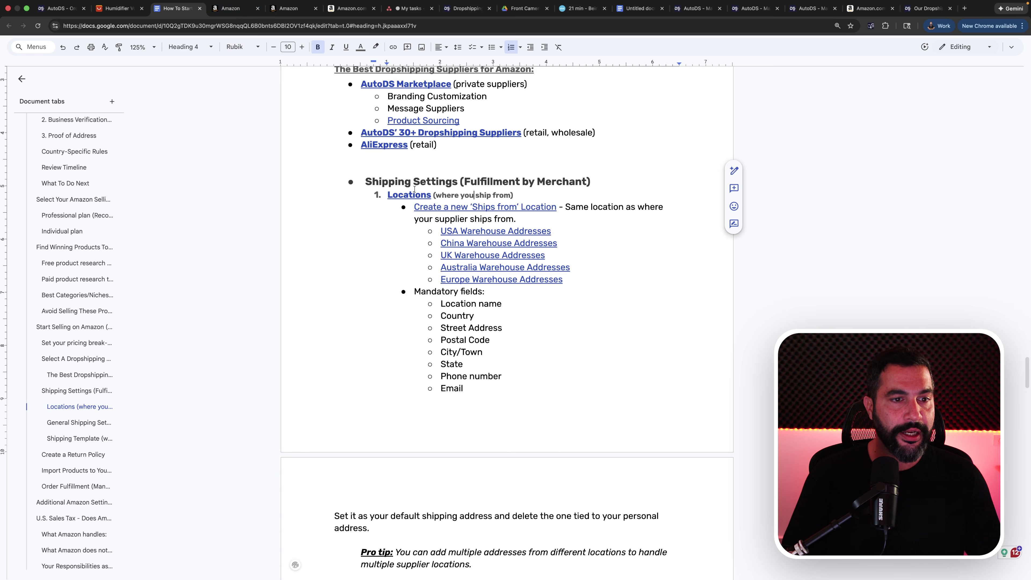
{"action": "left_click", "coordinate": [239, 9]}
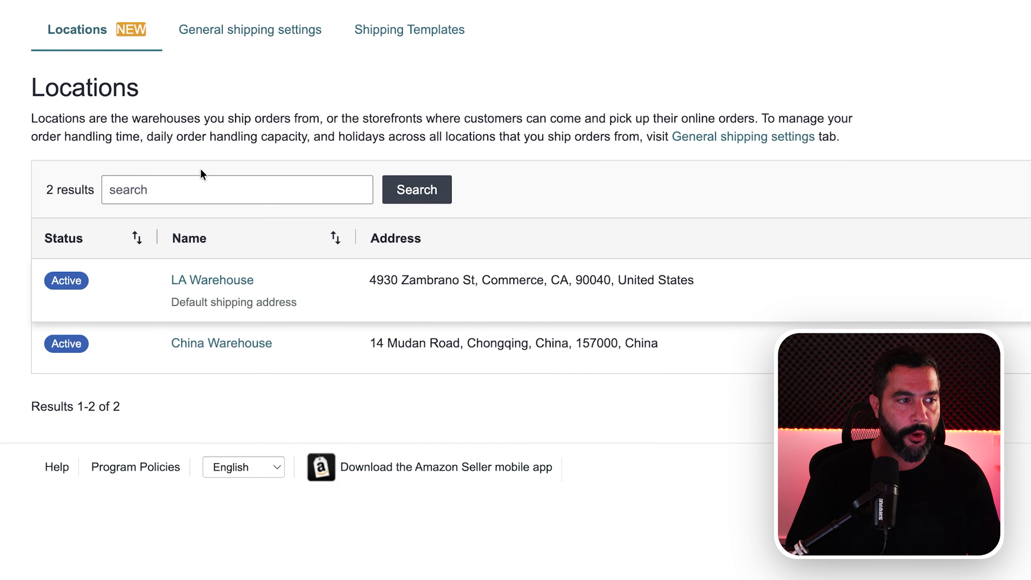
{"action": "scroll", "coordinate": [200, 173], "scroll_direction": "up", "scroll_amount": 3}
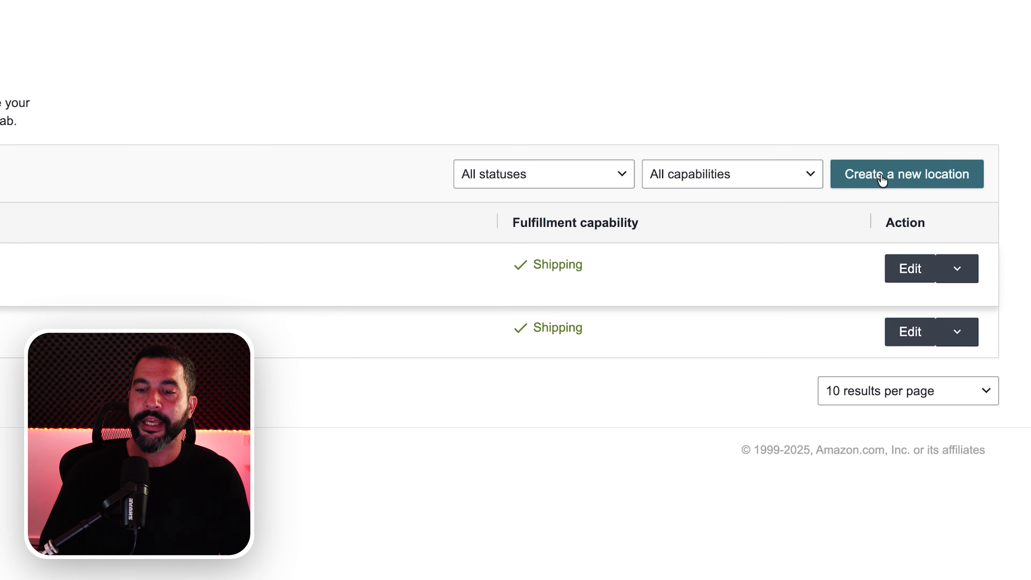
- Create a new location and enter 'USA Warehouse' as its Location Name
{"action": "left_click", "coordinate": [888, 177]}
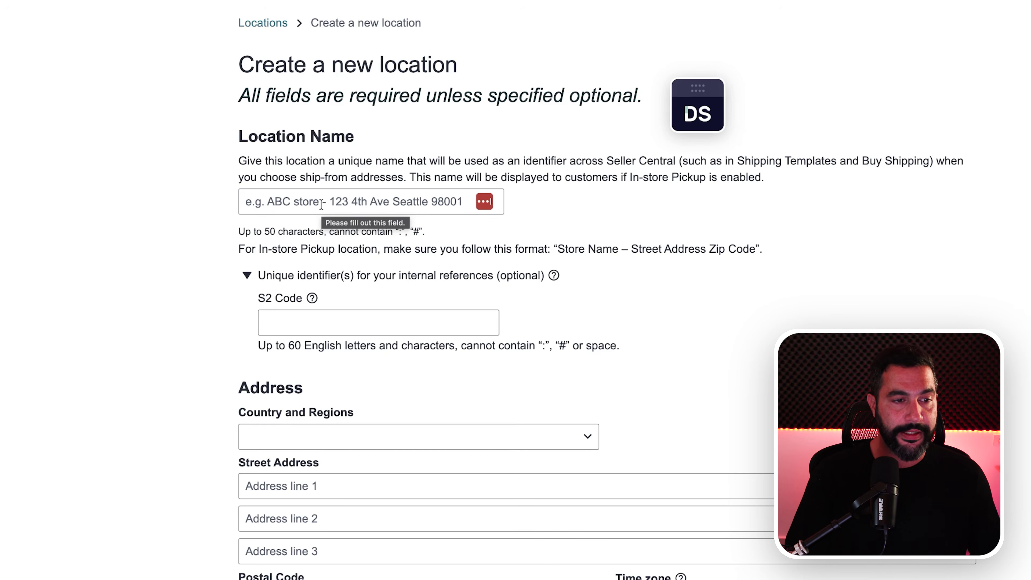
{"action": "left_click", "coordinate": [296, 208]}
{"action": "type", "text": "USA Warehous"}
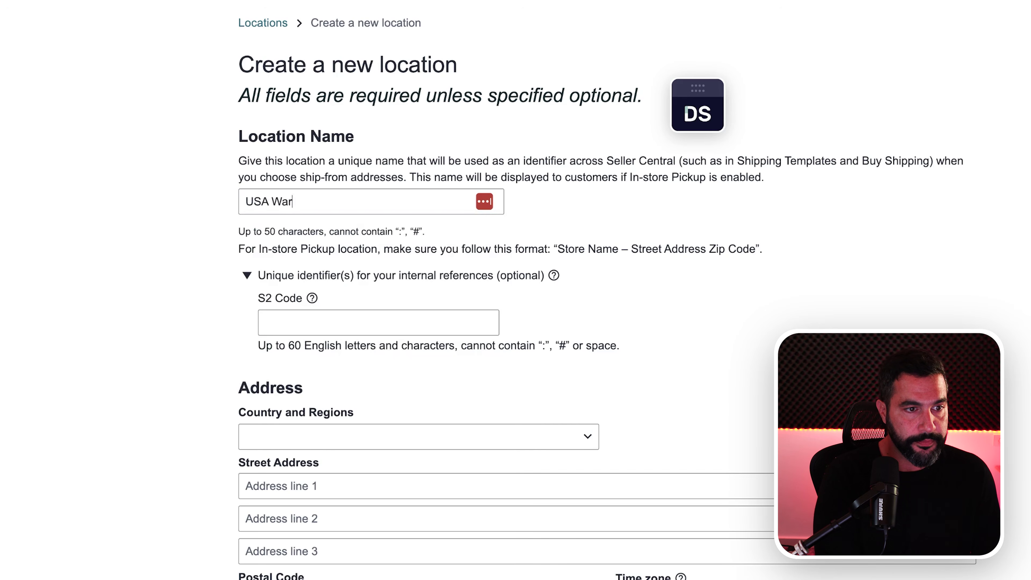
{"action": "type", "text": "e"}
{"action": "scroll", "coordinate": [276, 204], "scroll_direction": "down", "scroll_amount": 5}
{"action": "left_click_drag", "start_coordinate": [201, 223], "coordinate": [405, 576]}
{"action": "left_click", "coordinate": [79, 309]}
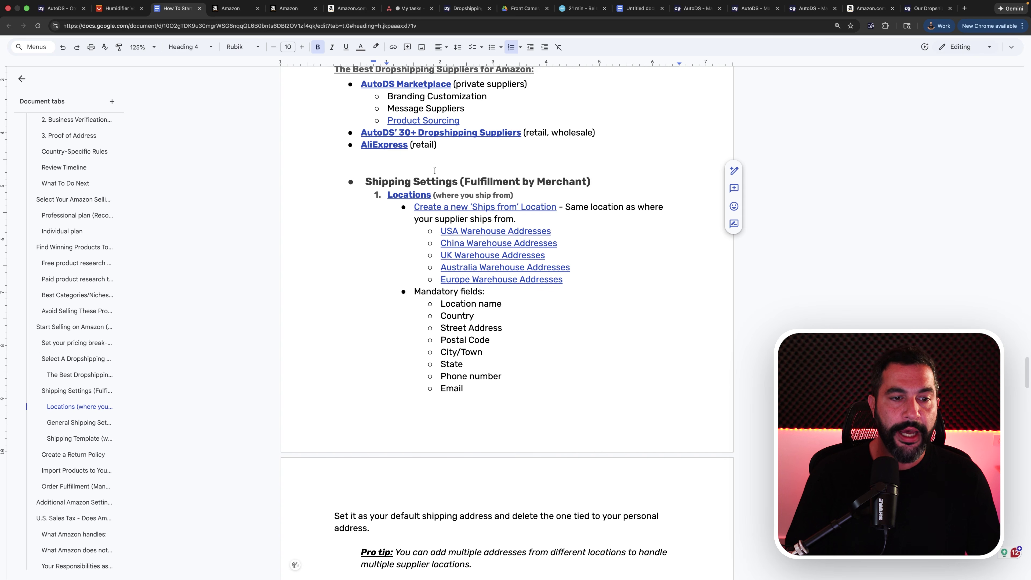
- Review the guide's eight mandatory location fields, from Location name through Email
{"action": "left_click_drag", "start_coordinate": [411, 290], "coordinate": [525, 382]}
{"action": "left_click", "coordinate": [483, 352]}
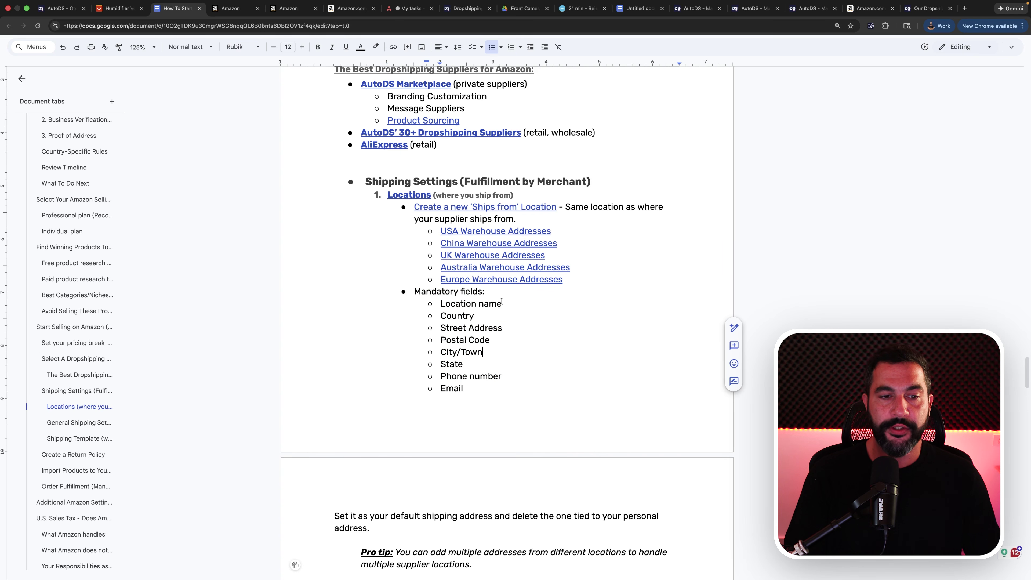
{"action": "left_click", "coordinate": [450, 365]}
{"action": "left_click", "coordinate": [453, 389]}
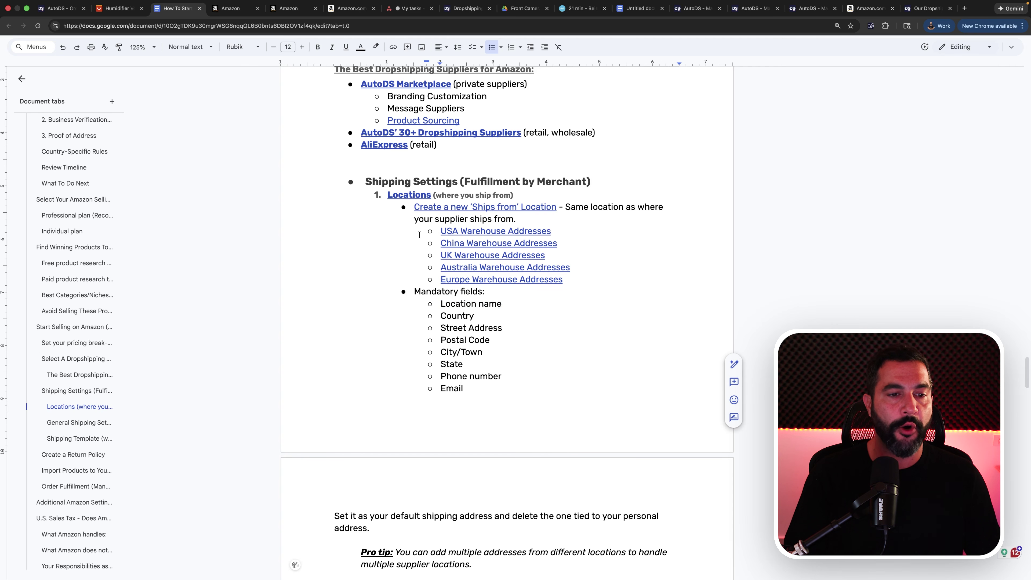
- Preview the USA Warehouse Addresses link among the guide's warehouse address links
{"action": "left_click_drag", "start_coordinate": [436, 230], "coordinate": [566, 281]}
{"action": "left_click", "coordinate": [572, 298]}
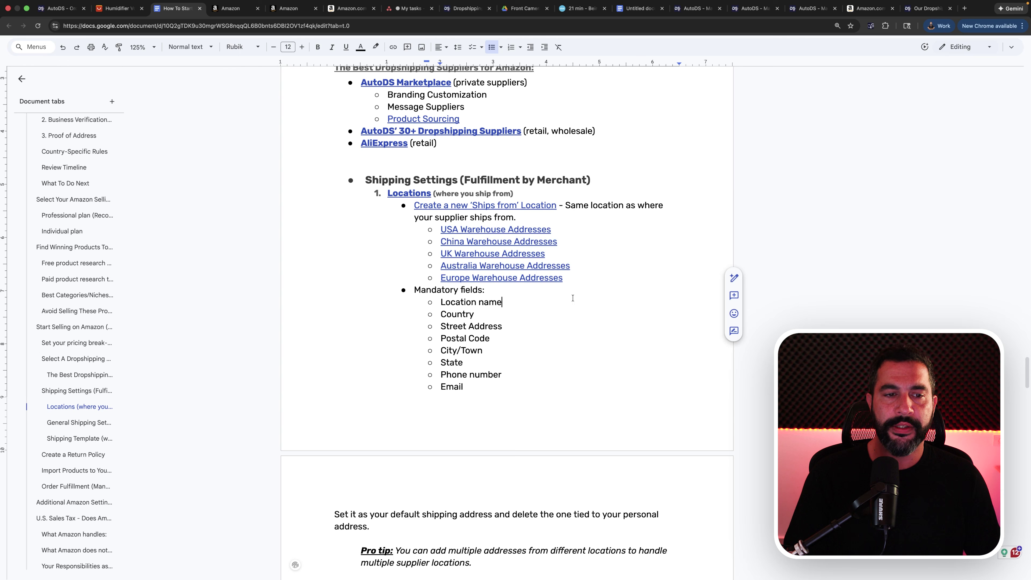
{"action": "left_click", "coordinate": [487, 230]}
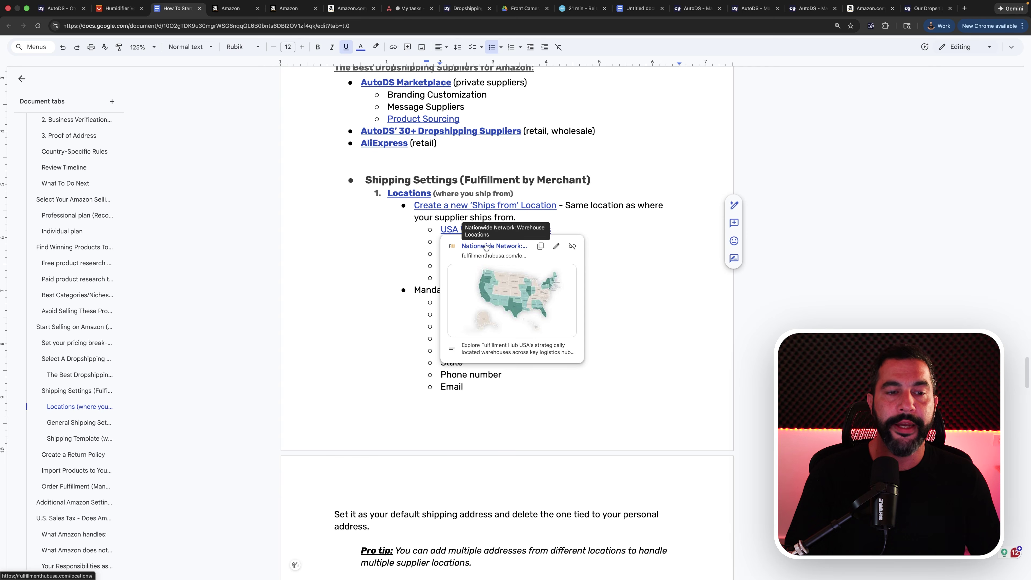
- Open the Fulfillment Hub USA locations page, look over its warehouse cards, and return to the guide
{"action": "left_click", "coordinate": [486, 246]}
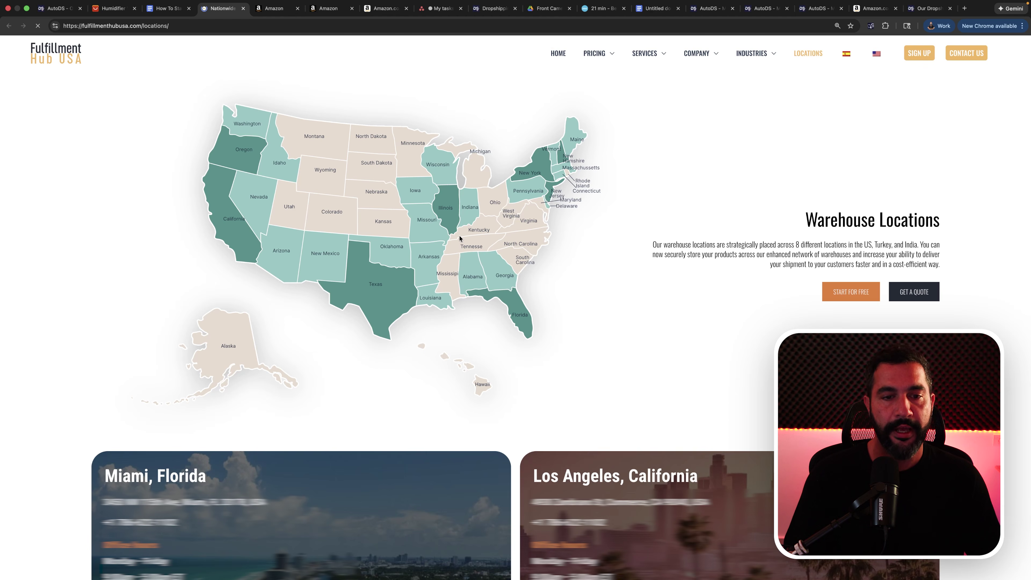
{"action": "scroll", "coordinate": [362, 300], "scroll_direction": "down", "scroll_amount": 15}
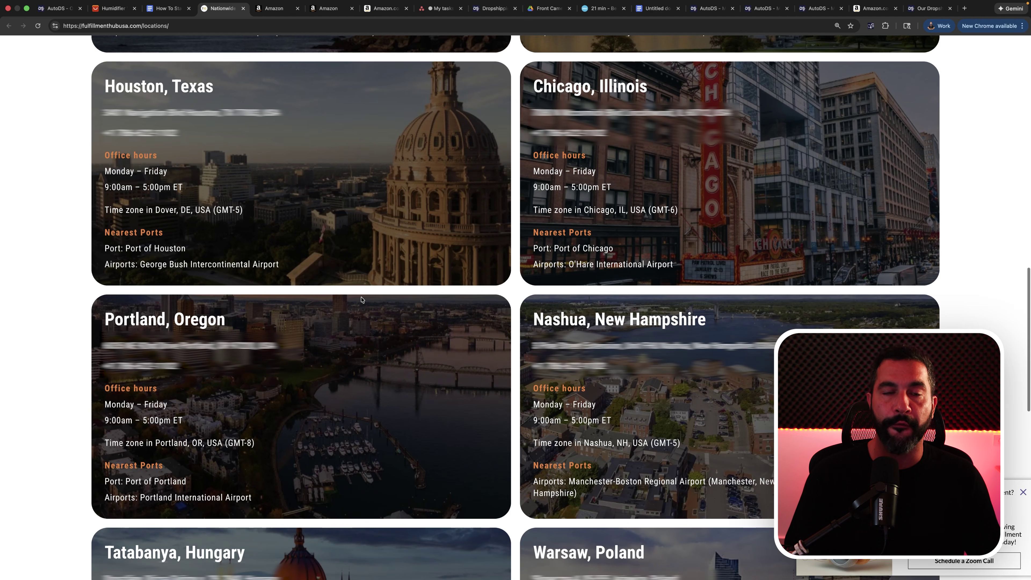
{"action": "scroll", "coordinate": [362, 299], "scroll_direction": "down", "scroll_amount": 3}
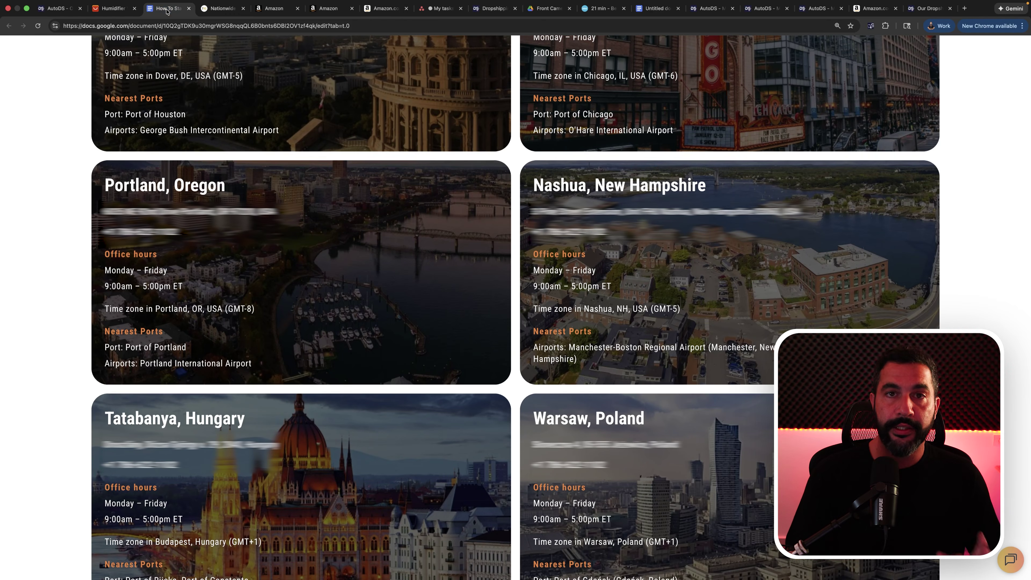
{"action": "left_click", "coordinate": [166, 9]}
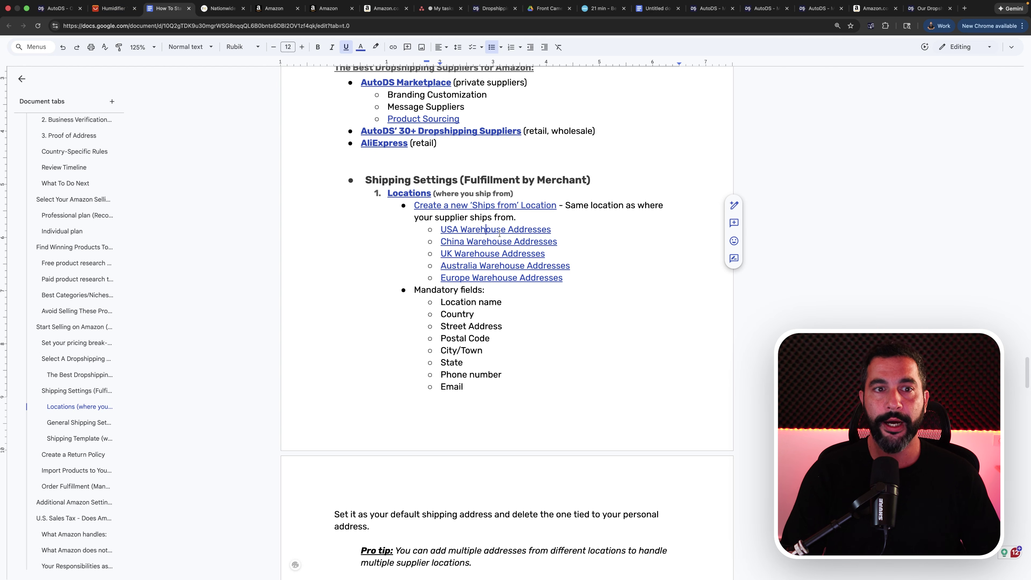
- Reopen the Fulfillment Hub USA locations page and highlight the Chicago, Illinois warehouse card
{"action": "left_click", "coordinate": [500, 230]}
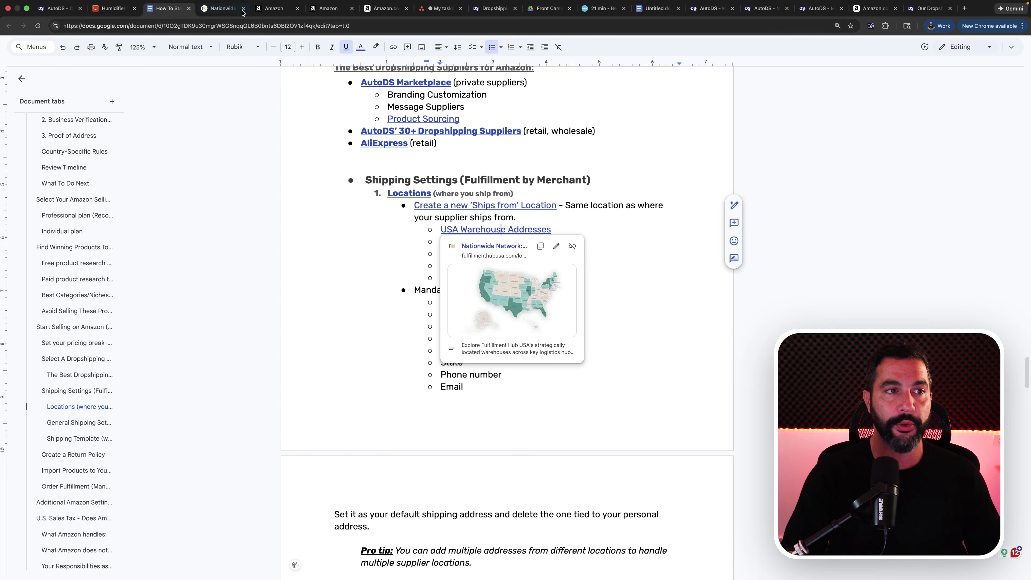
{"action": "left_click", "coordinate": [229, 9]}
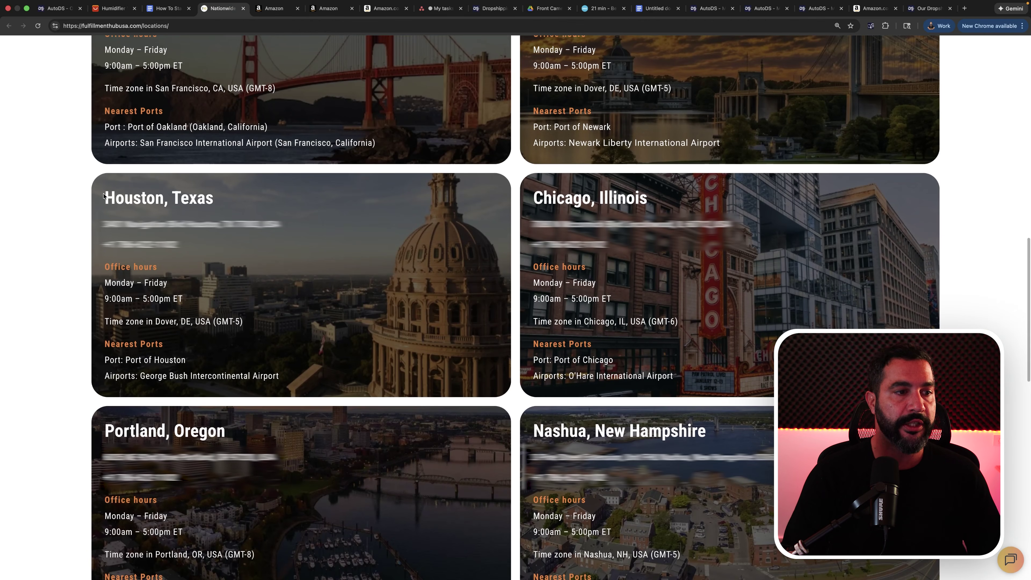
{"action": "left_click_drag", "start_coordinate": [104, 197], "coordinate": [214, 201]}
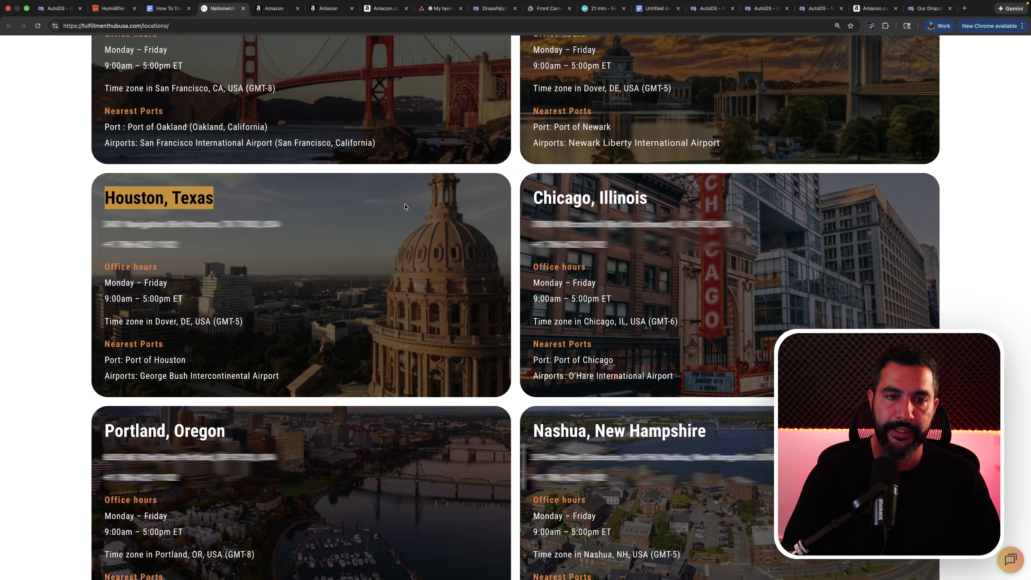
{"action": "scroll", "coordinate": [267, 205], "scroll_direction": "up", "scroll_amount": 2}
{"action": "left_click_drag", "start_coordinate": [552, 287], "coordinate": [645, 284]}
{"action": "scroll", "coordinate": [644, 284], "scroll_direction": "up", "scroll_amount": 3}
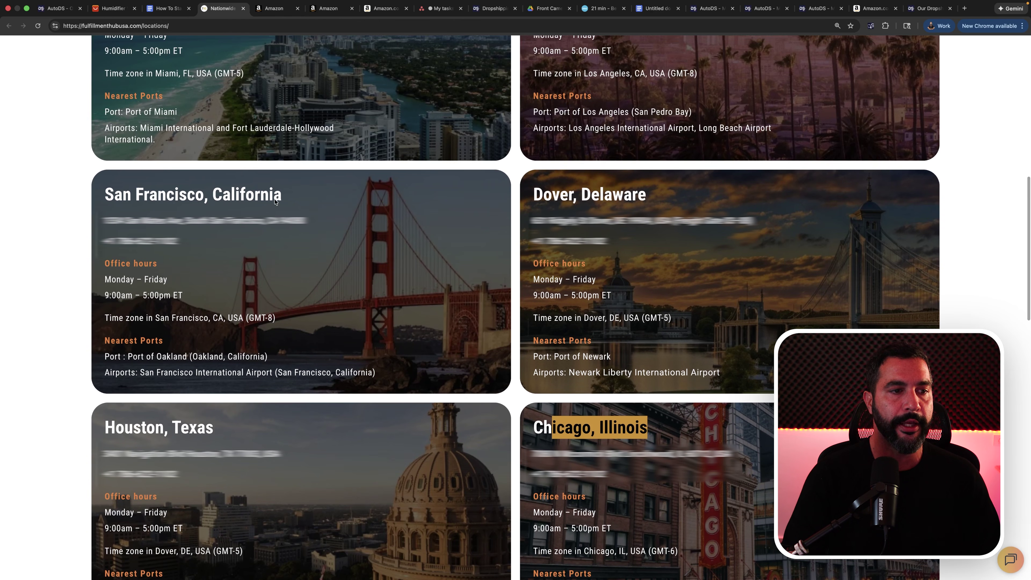
{"action": "left_click_drag", "start_coordinate": [176, 199], "coordinate": [105, 200]}
{"action": "left_click", "coordinate": [236, 219]}
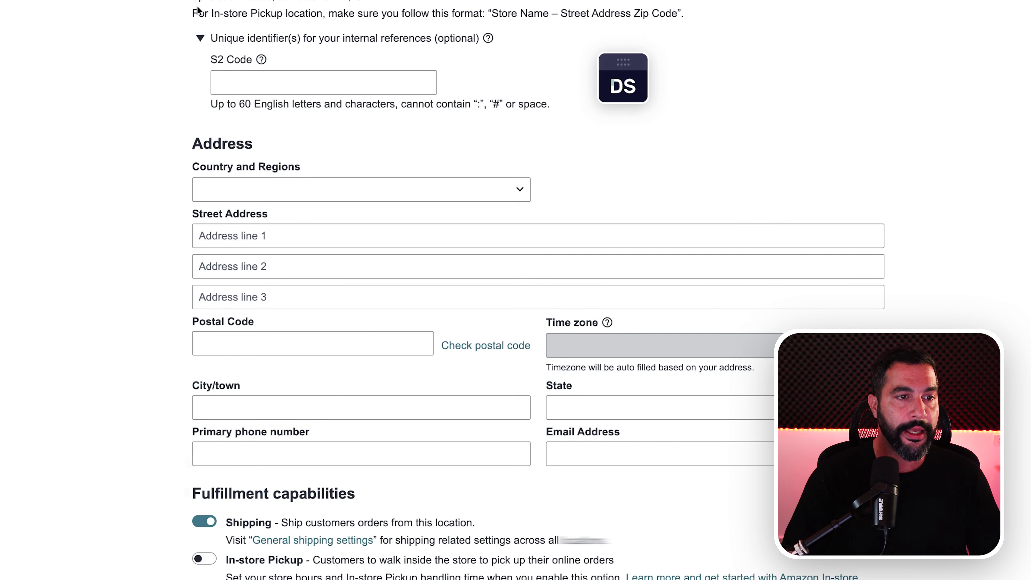
- Set the location's Country and Regions to United States
{"action": "left_click", "coordinate": [246, 195]}
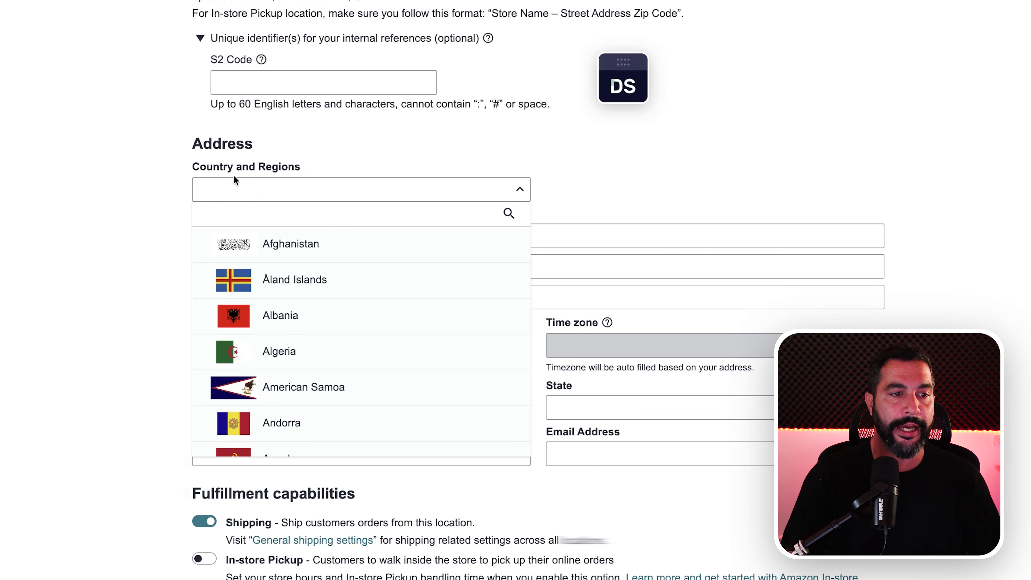
{"action": "type", "text": "un"}
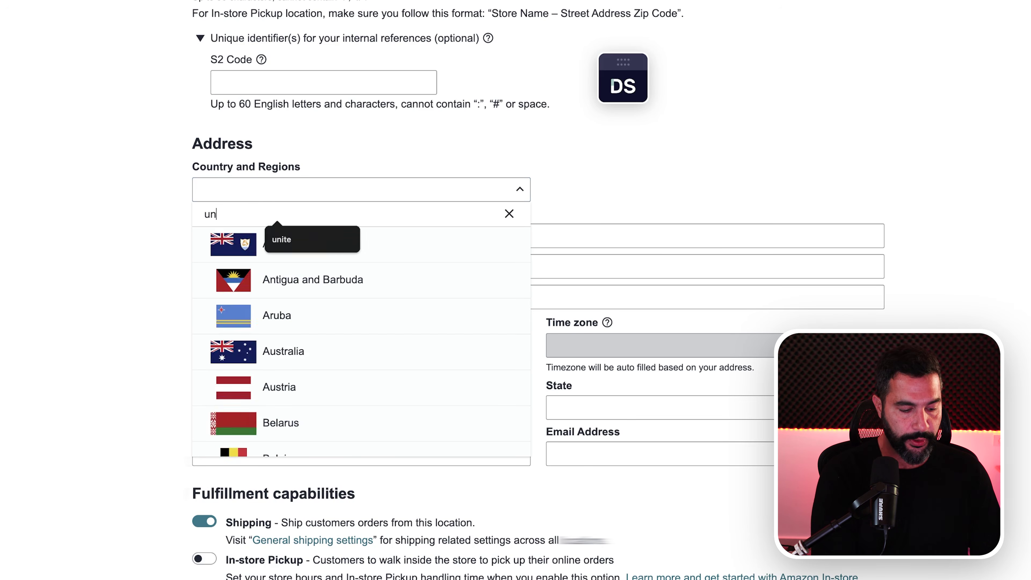
{"action": "type", "text": "ited"}
{"action": "left_click", "coordinate": [275, 323]}
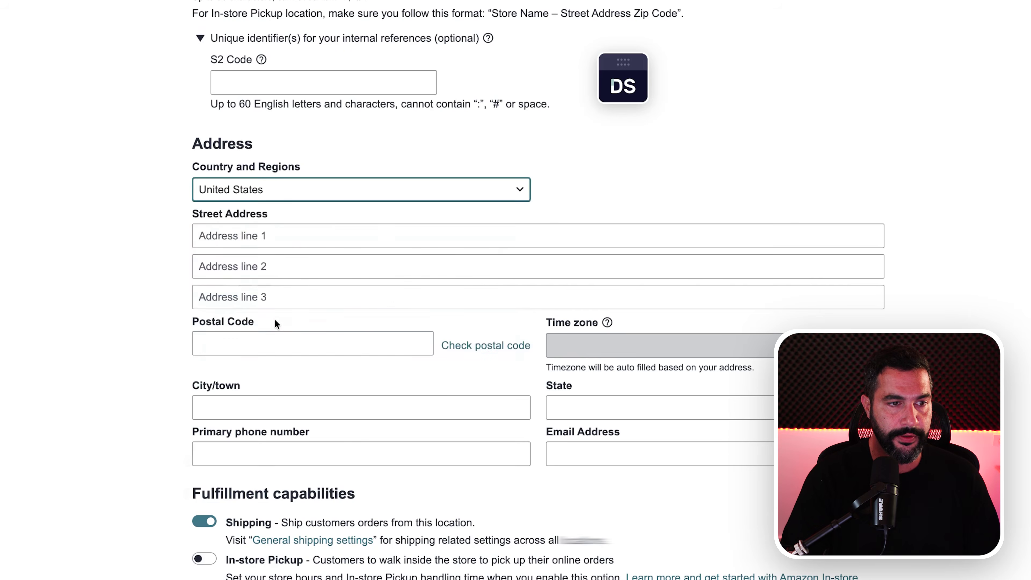
{"action": "scroll", "coordinate": [283, 301], "scroll_direction": "down", "scroll_amount": 1}
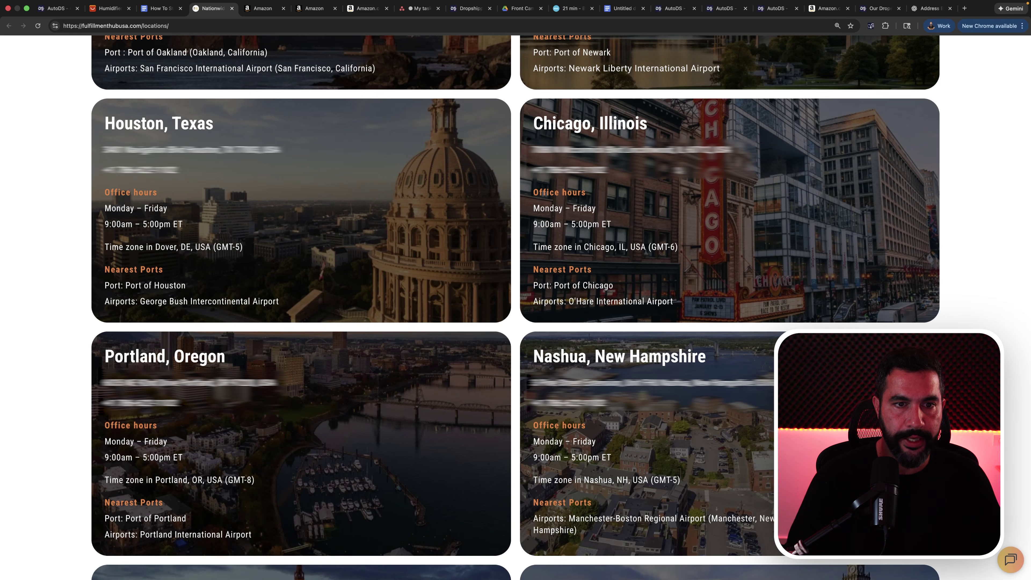
- Paste the Chicago warehouse street address, city and phone number into the form
{"action": "right_click", "coordinate": [641, 152]}
{"action": "left_click", "coordinate": [653, 168]}
{"action": "left_click", "coordinate": [265, 11]}
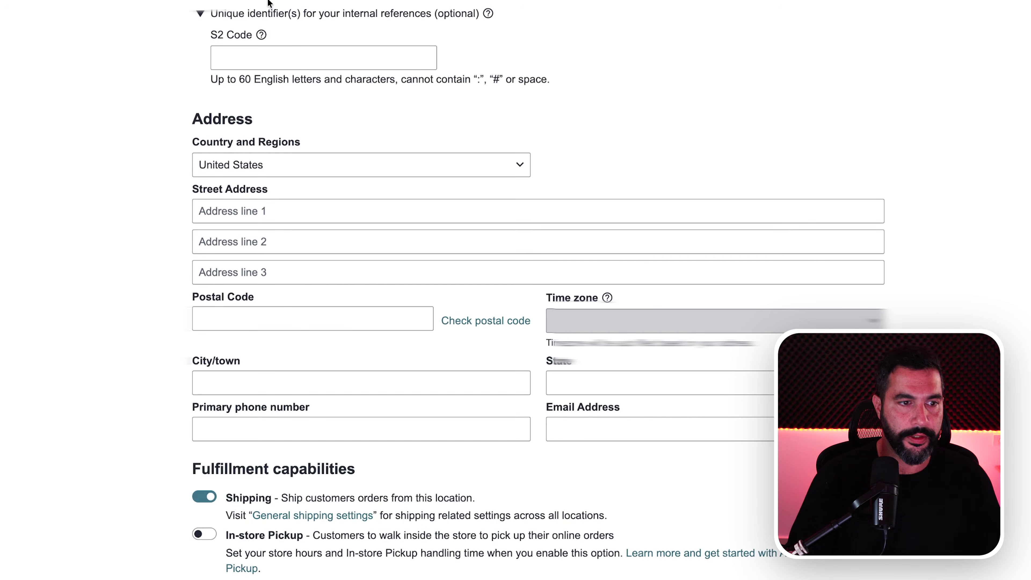
{"action": "left_click", "coordinate": [264, 209]}
{"action": "key", "text": "ctrl+v"}
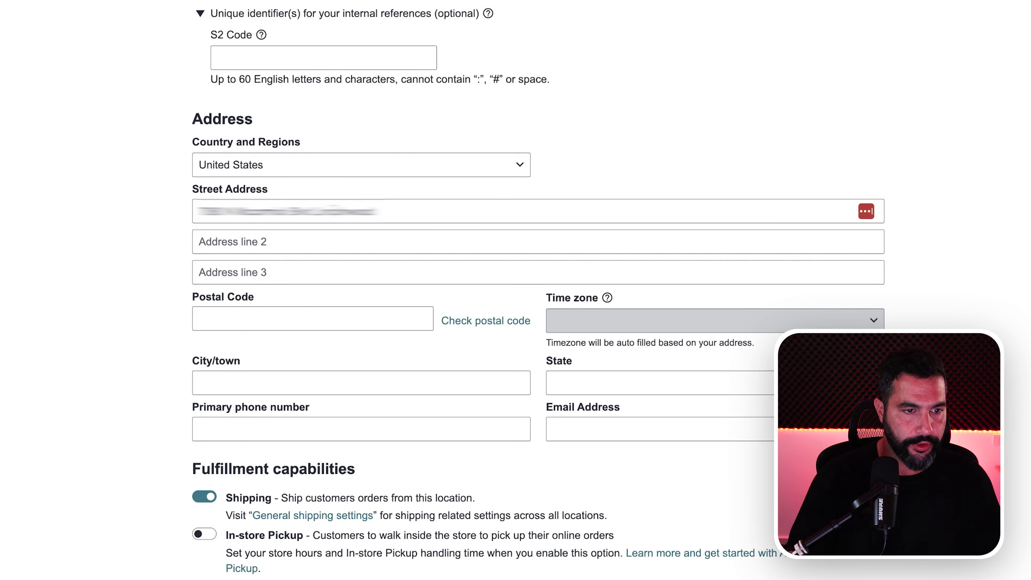
{"action": "scroll", "coordinate": [369, 127], "scroll_direction": "down", "scroll_amount": 2}
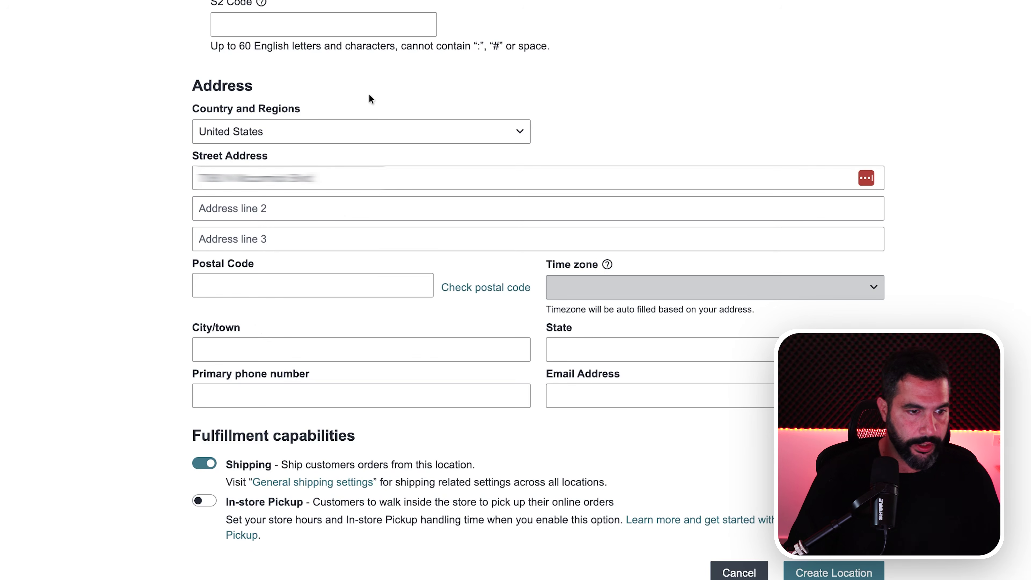
{"action": "left_click", "coordinate": [246, 345]}
{"action": "key", "text": "ctrl+v"}
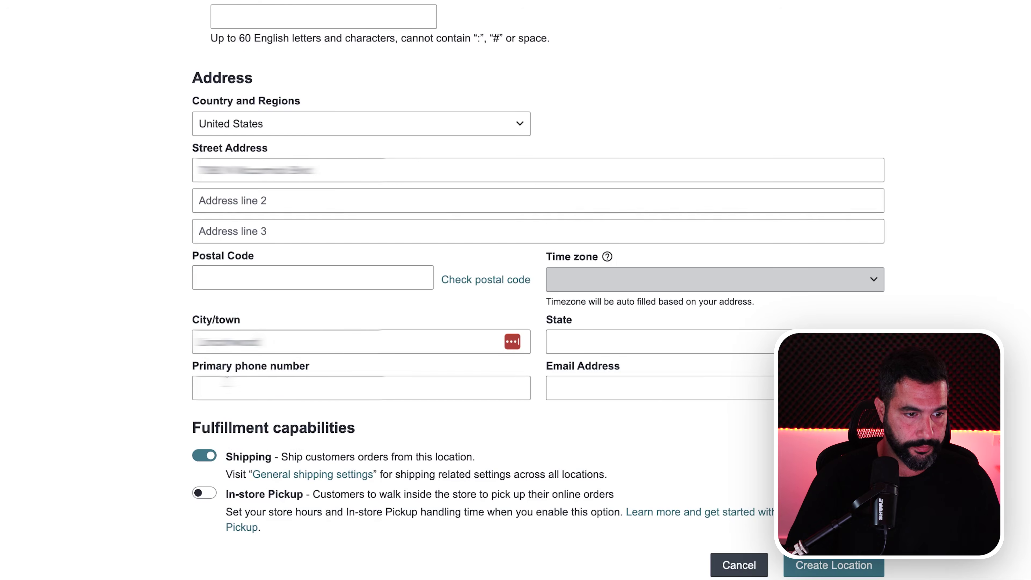
{"action": "left_click", "coordinate": [244, 387]}
{"action": "key", "text": "ctrl+v"}
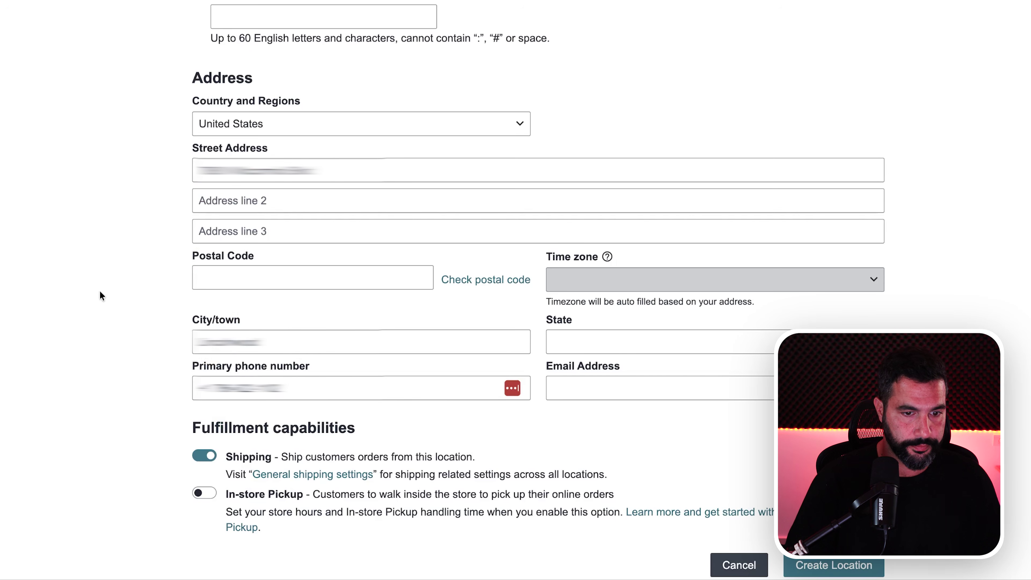
- Enter the contact e-mail address and set the state to FL
{"action": "left_click", "coordinate": [580, 387]}
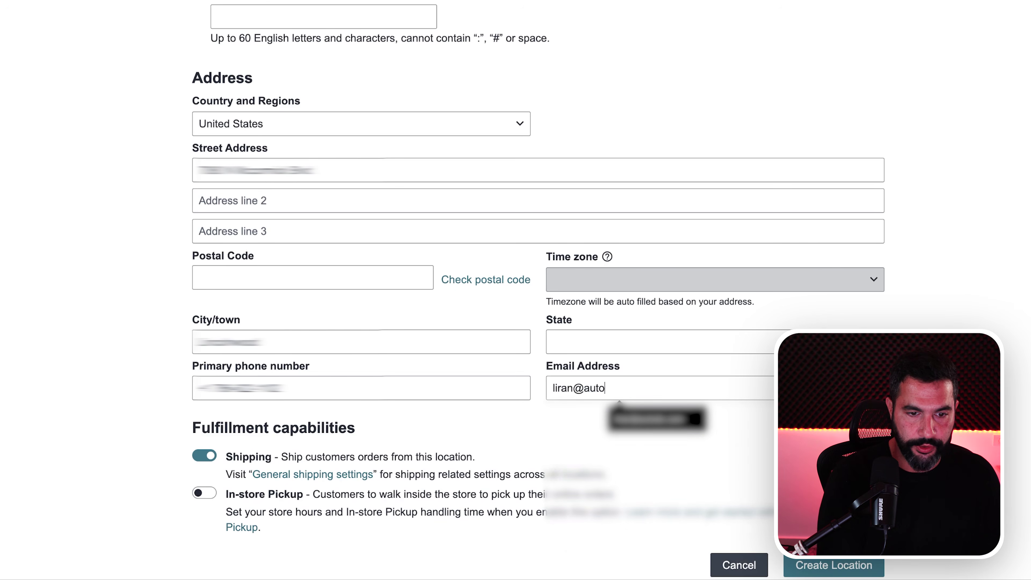
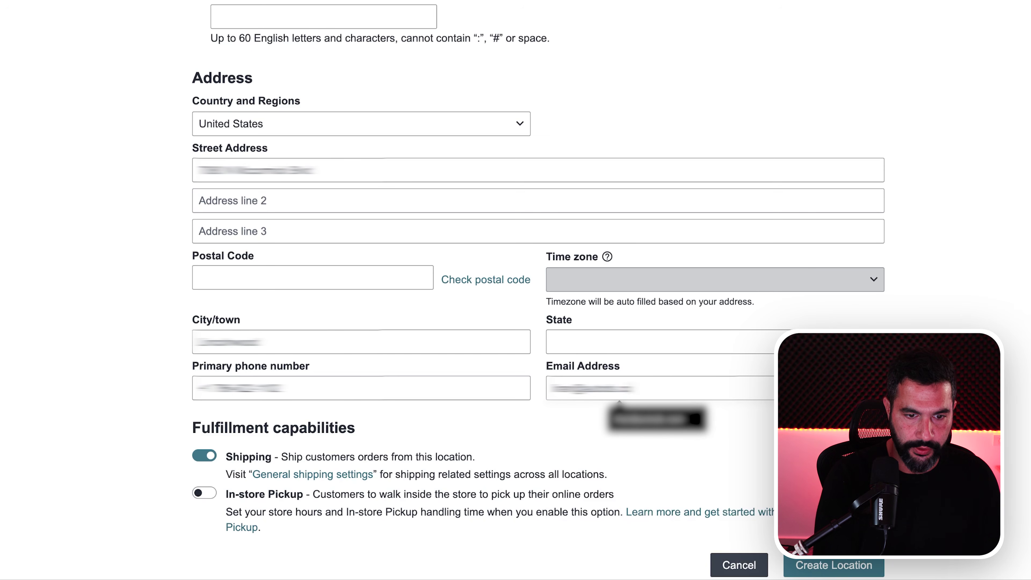
{"action": "left_click", "coordinate": [626, 352]}
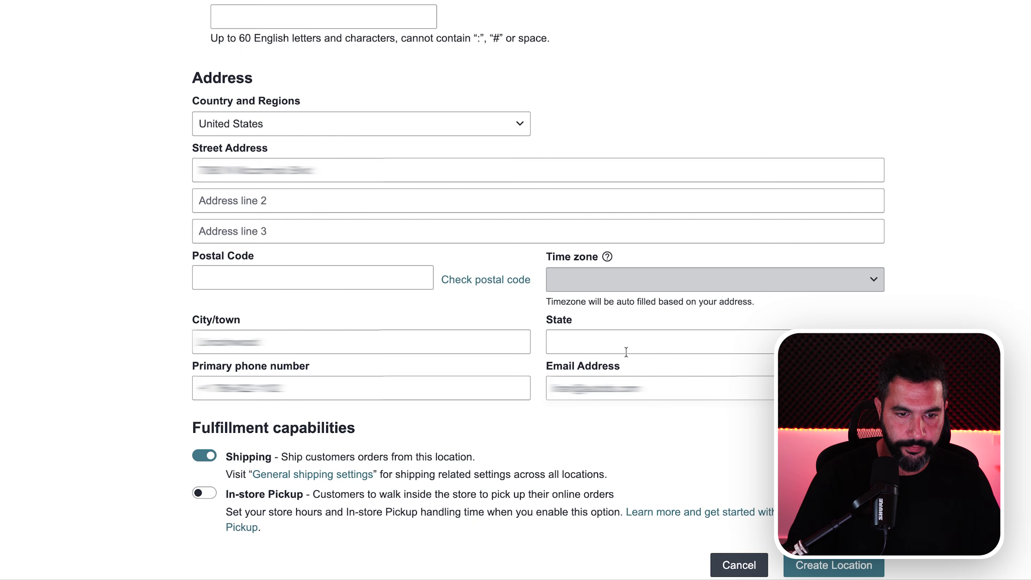
{"action": "type", "text": "FL"}
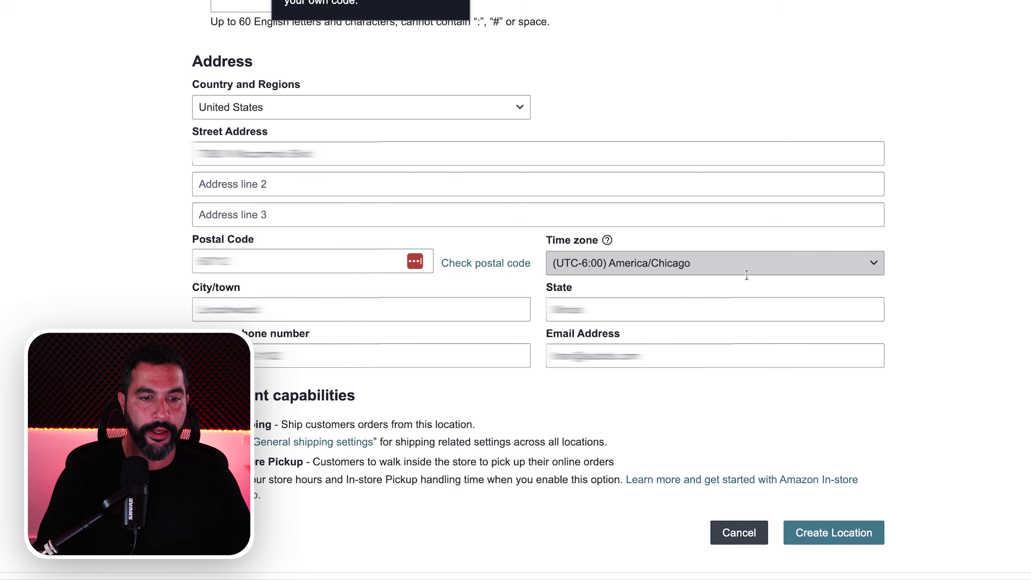
- Save the USA Warehouse location and go back to the Google Docs guide
{"action": "left_click", "coordinate": [840, 540]}
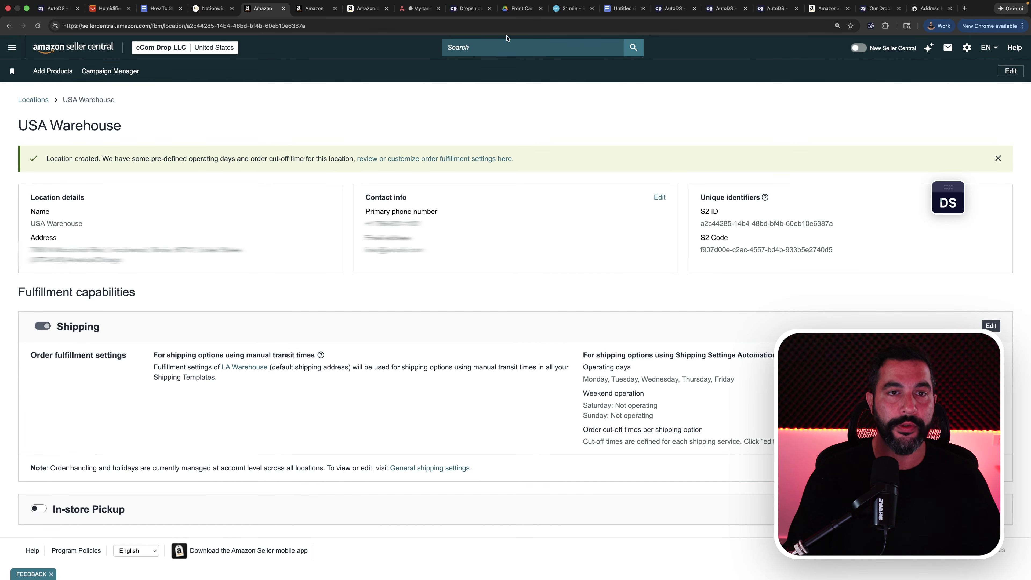
{"action": "left_click", "coordinate": [158, 8]}
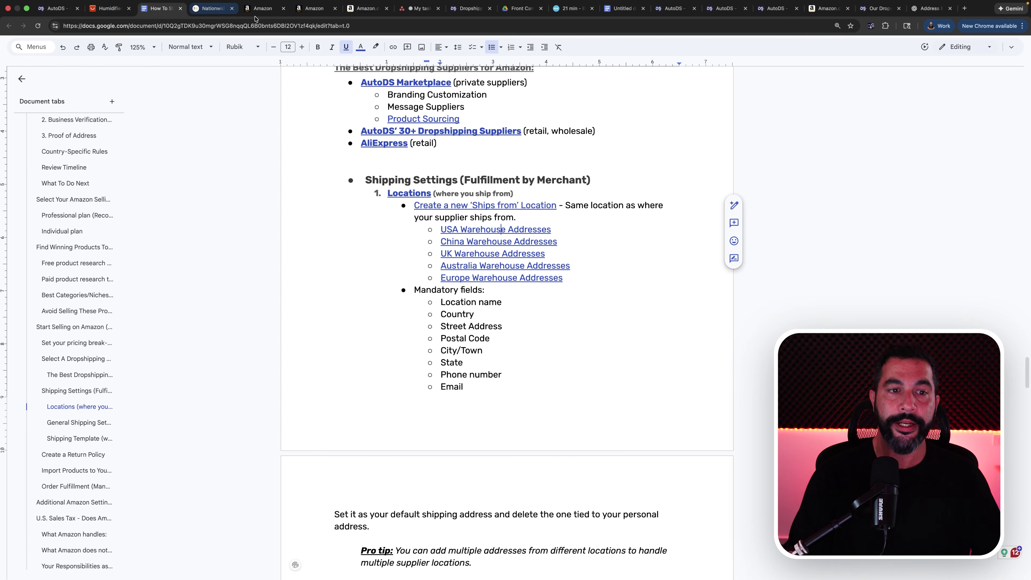
{"action": "left_click", "coordinate": [503, 180]}
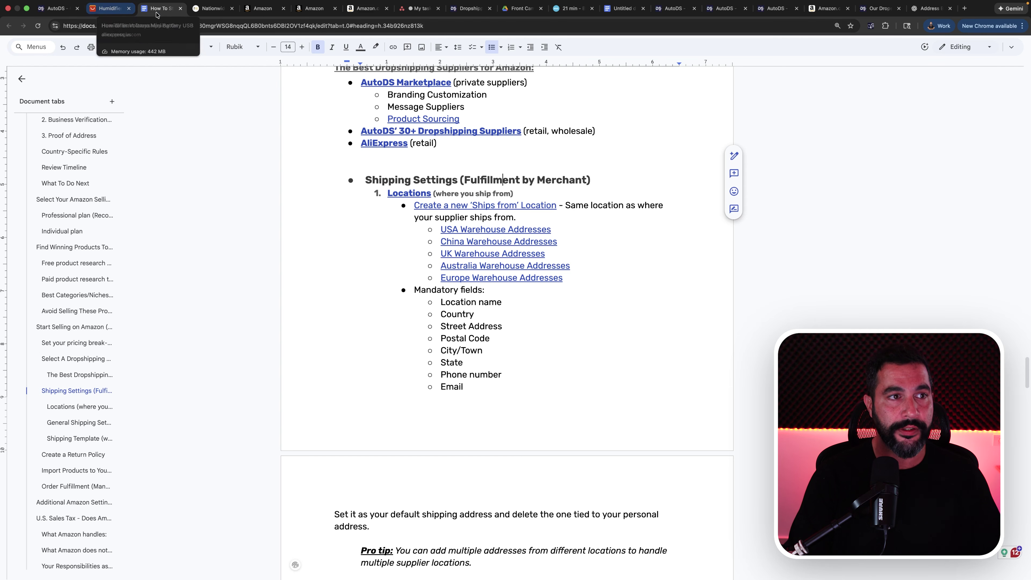
{"action": "left_click", "coordinate": [203, 8]}
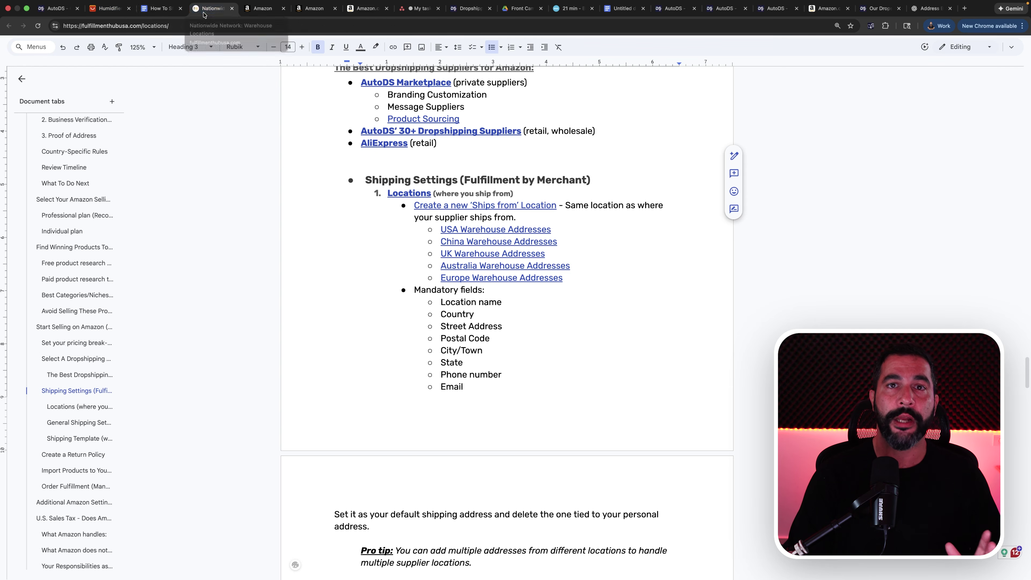
{"action": "left_click", "coordinate": [161, 8]}
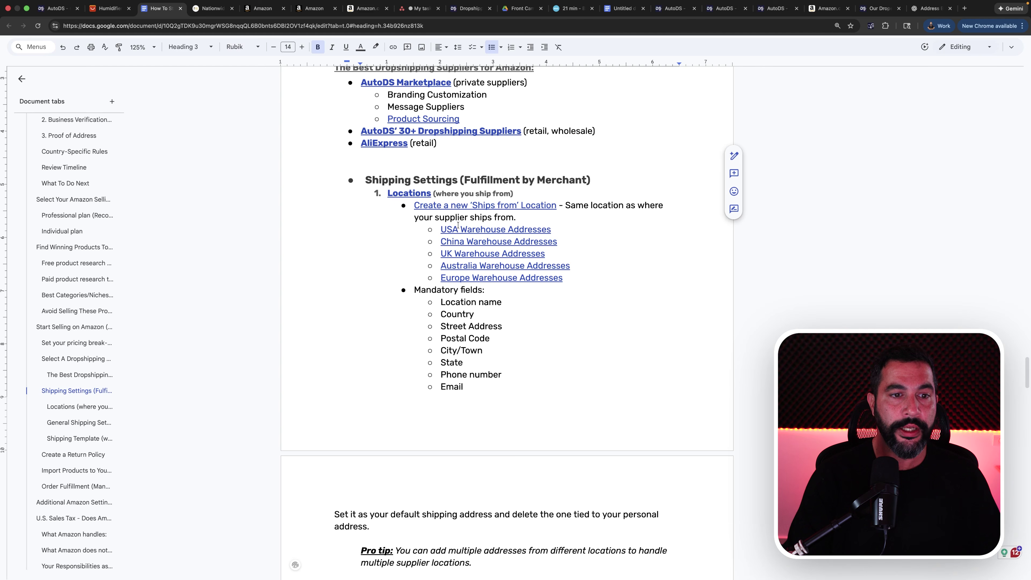